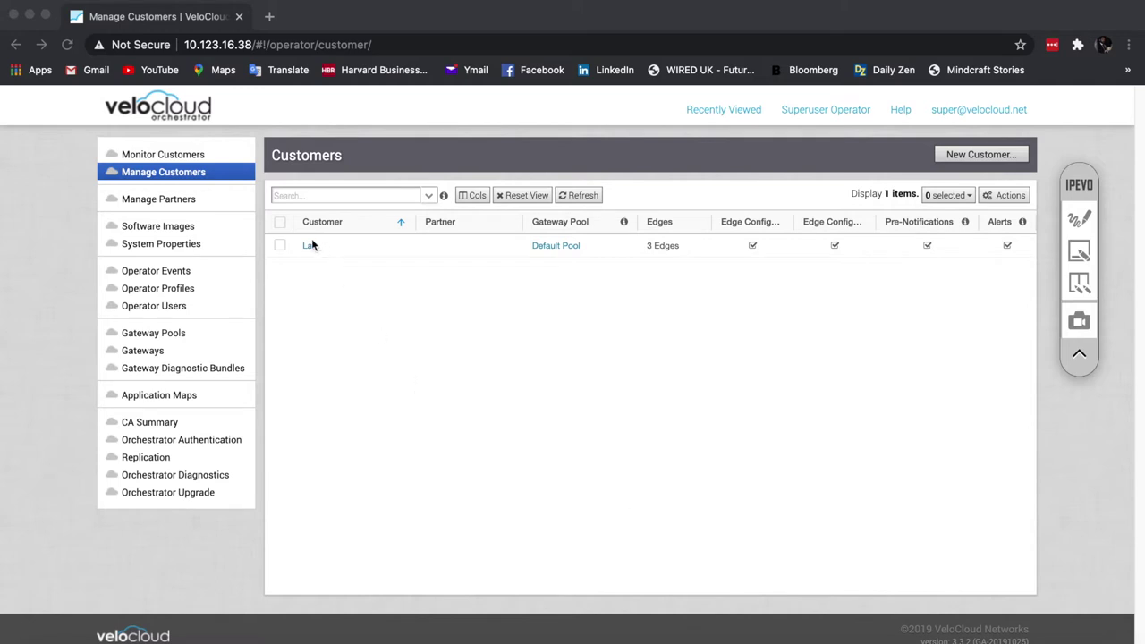
# Step: Open the Device settings of the Lab customer's BranchProfile configuration profile
pyautogui.click(309, 245)
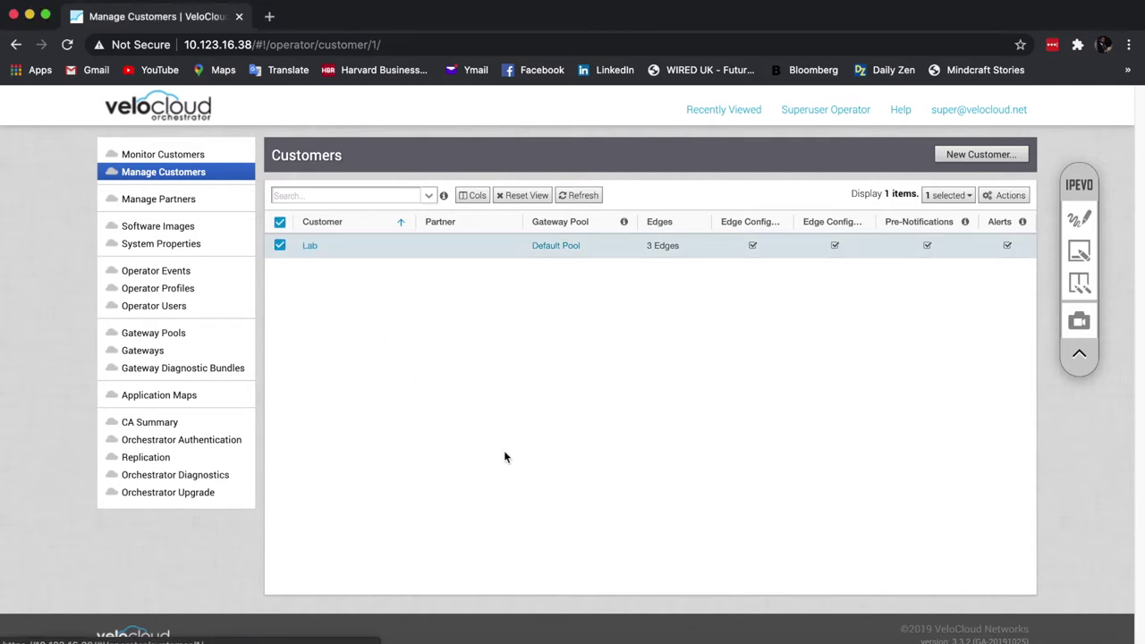
pyautogui.click(309, 246)
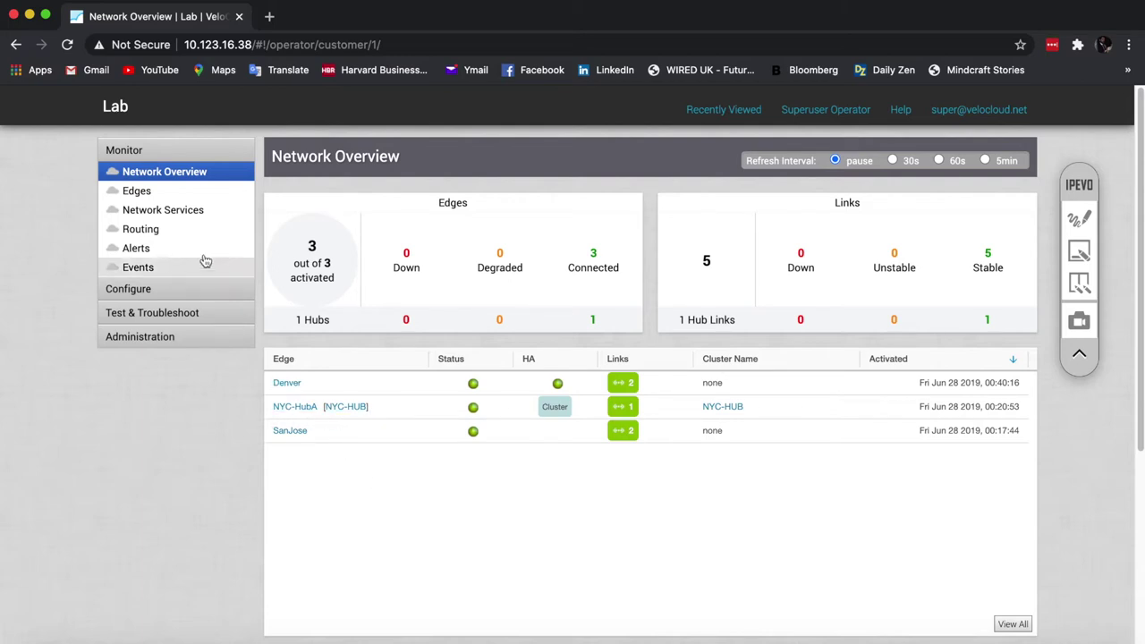
pyautogui.click(204, 289)
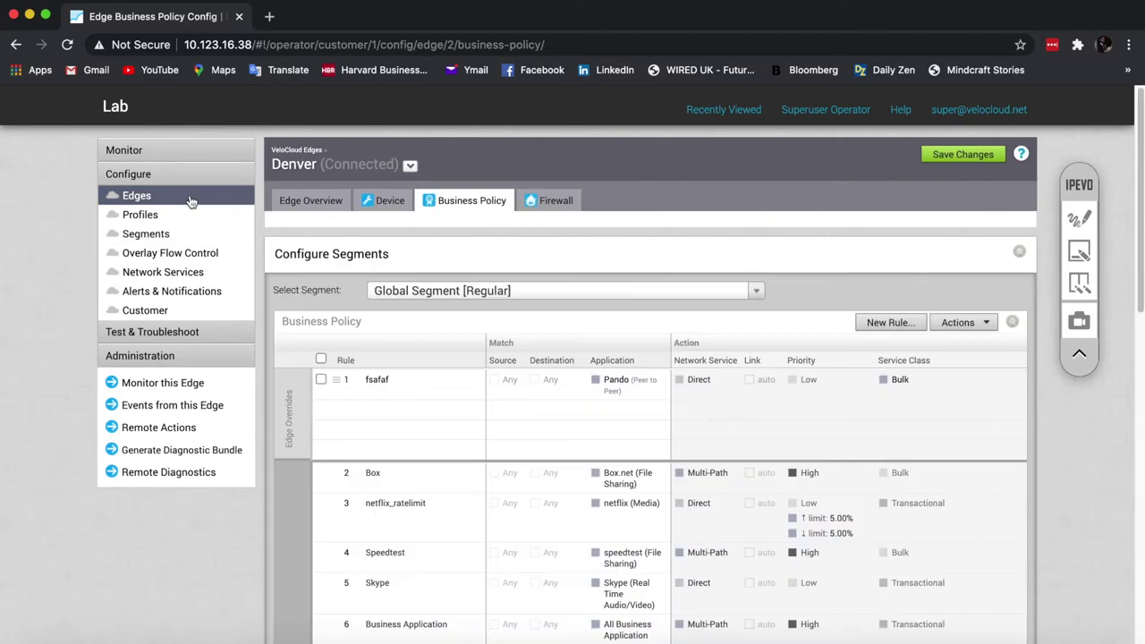
pyautogui.click(184, 217)
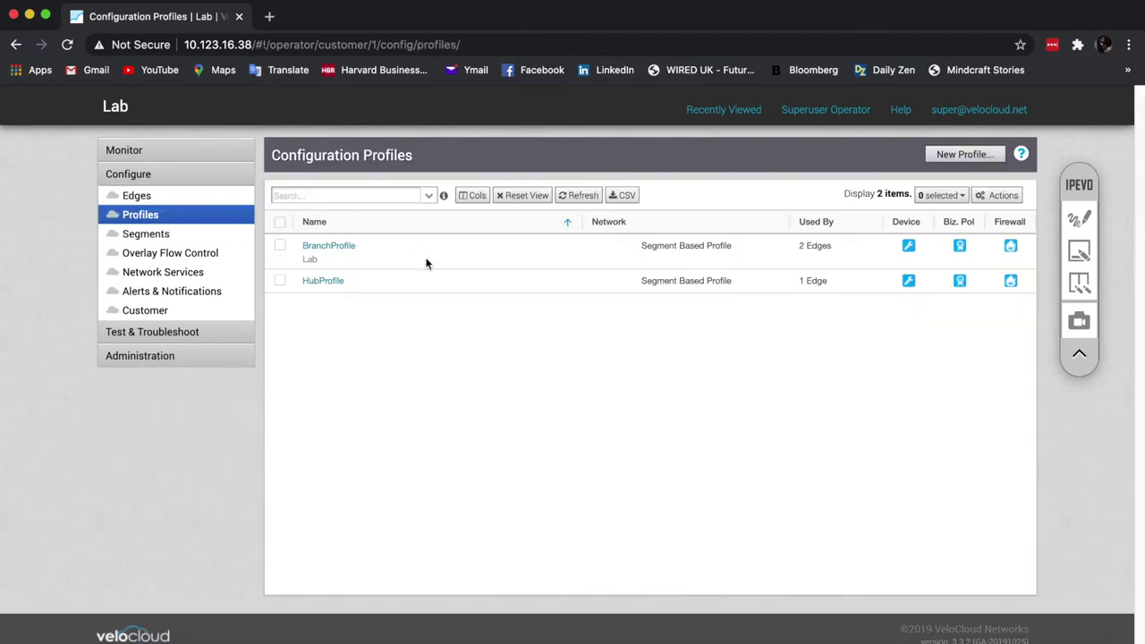
pyautogui.click(344, 253)
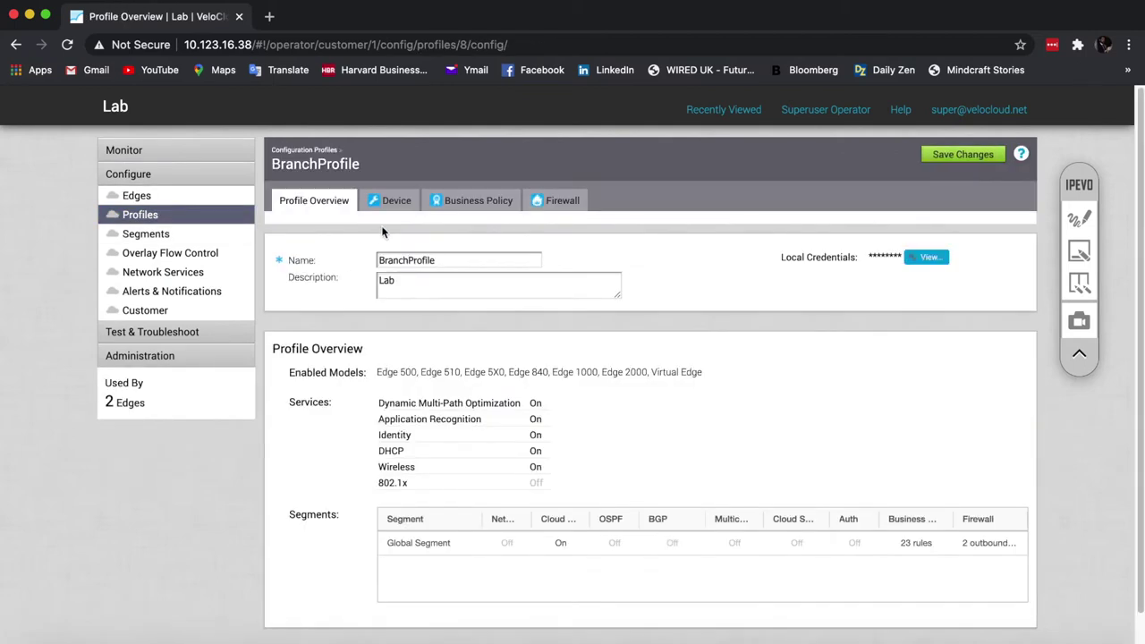
pyautogui.click(383, 206)
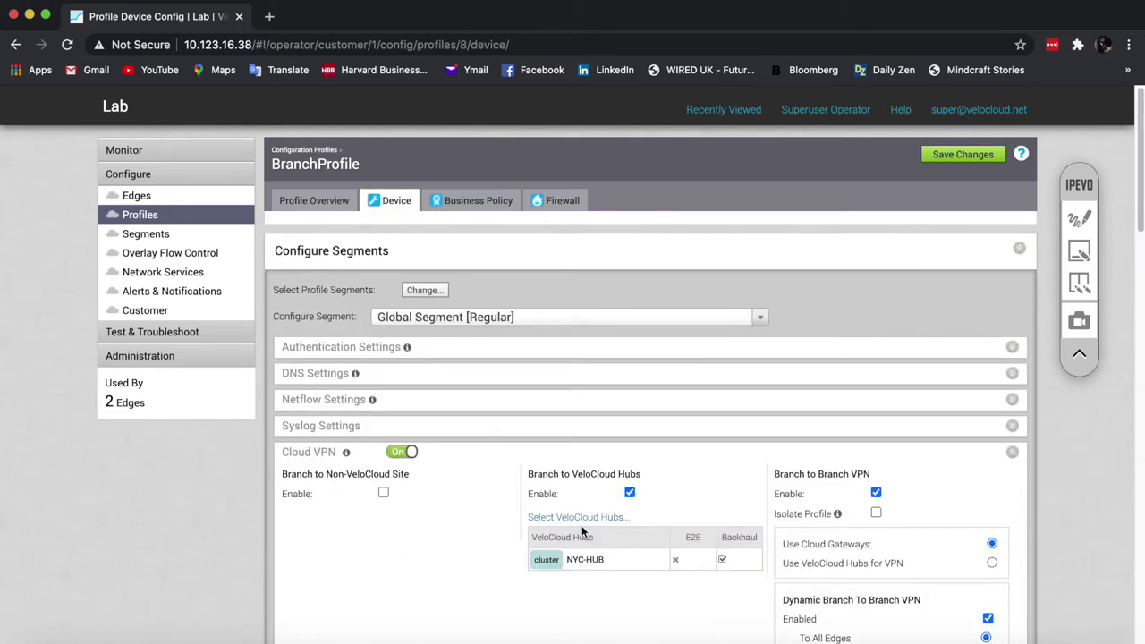
# Step: Review BranchProfile's Cloud VPN hubs, then bring up its Business Policy rules
pyautogui.click(582, 524)
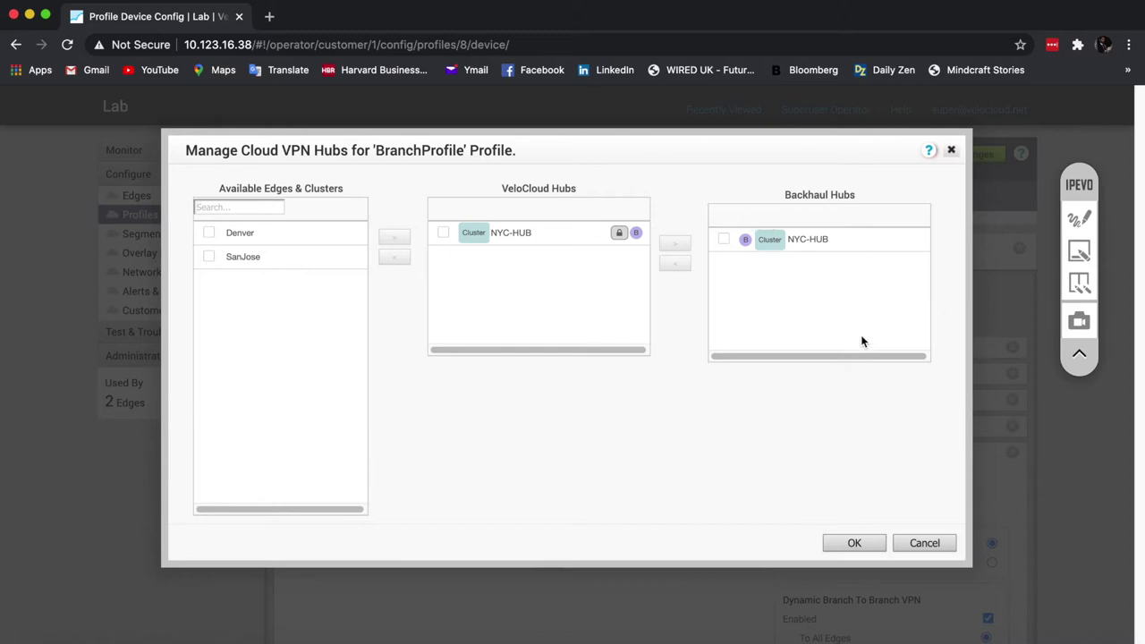
pyautogui.click(954, 162)
pyautogui.click(433, 197)
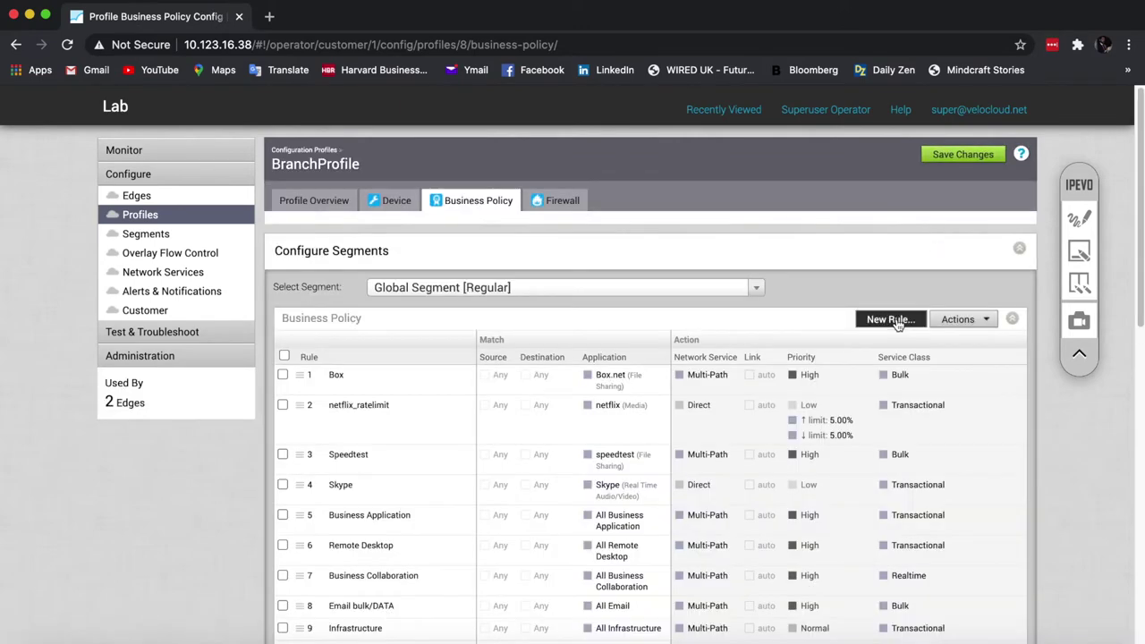
# Step: Start a new business rule with an Internet destination, trying Direct and then Multi-Path network service
pyautogui.click(890, 320)
pyautogui.click(534, 265)
pyautogui.click(499, 291)
pyautogui.scroll(-3, 522, 296)
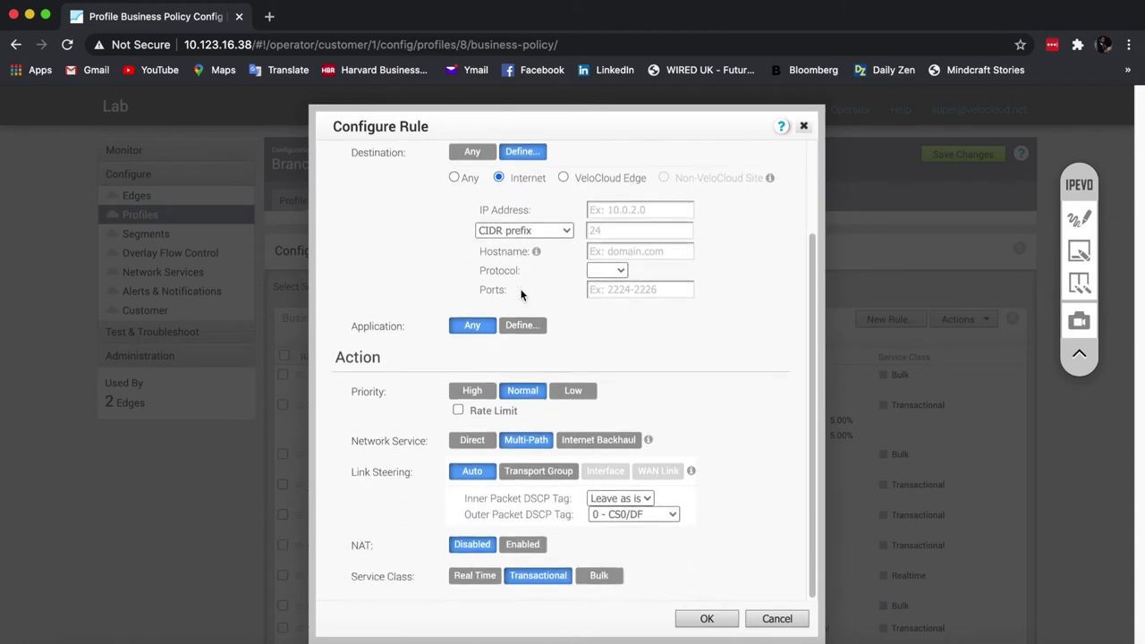
pyautogui.click(476, 444)
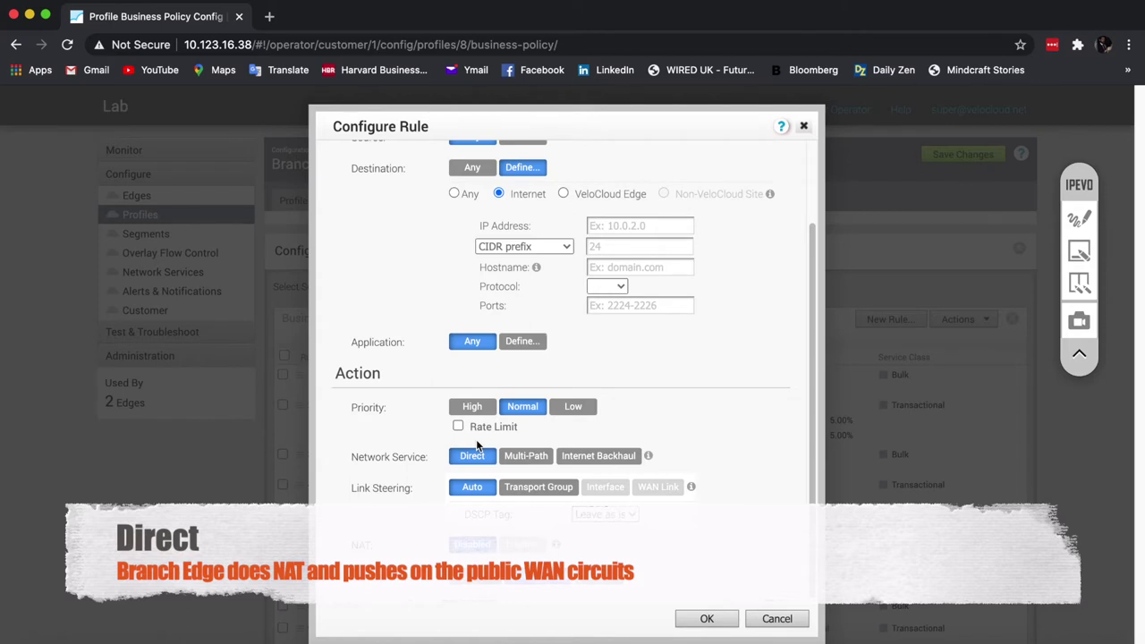
pyautogui.click(521, 454)
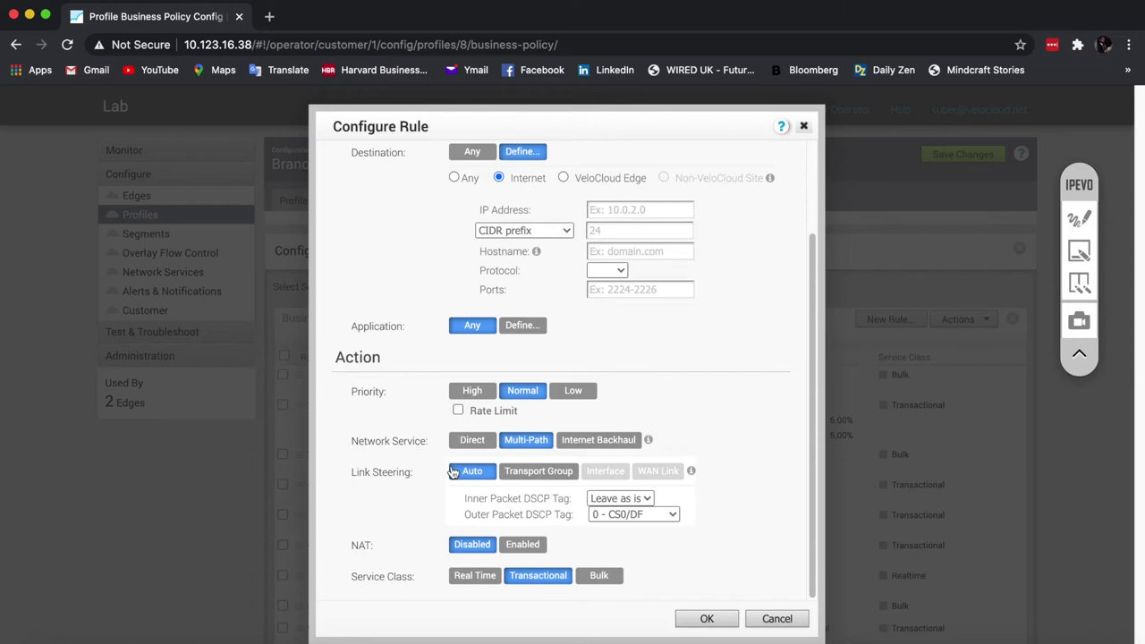
# Step: Set the rule's network service to Internet Backhaul with NYC-HUB as the backhaul hub
pyautogui.click(618, 447)
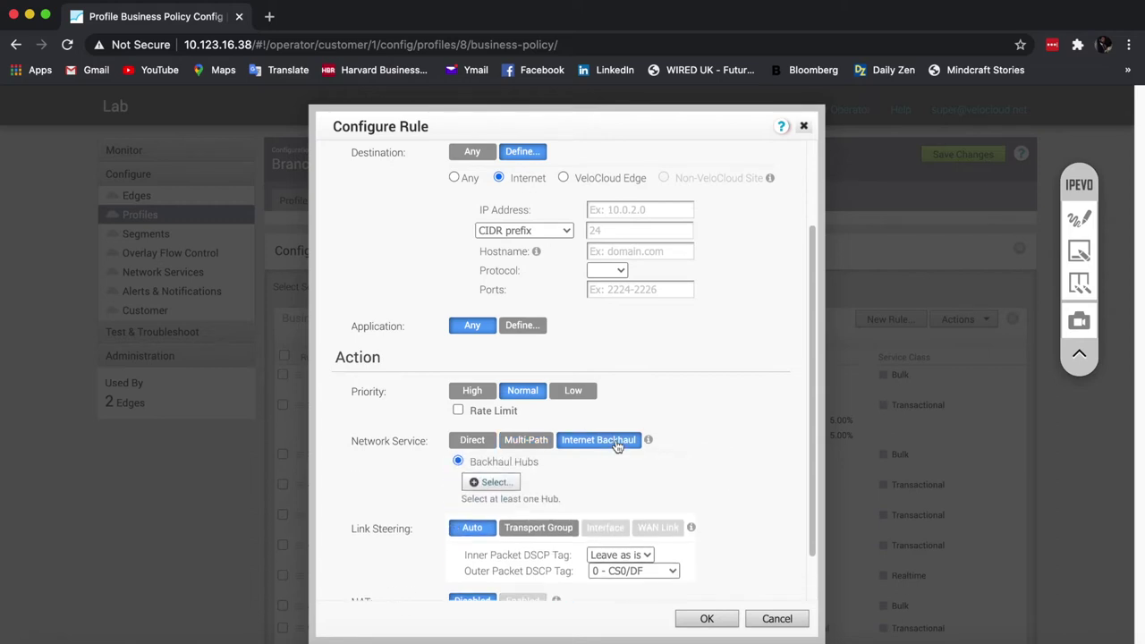
pyautogui.scroll(-2, 719, 428)
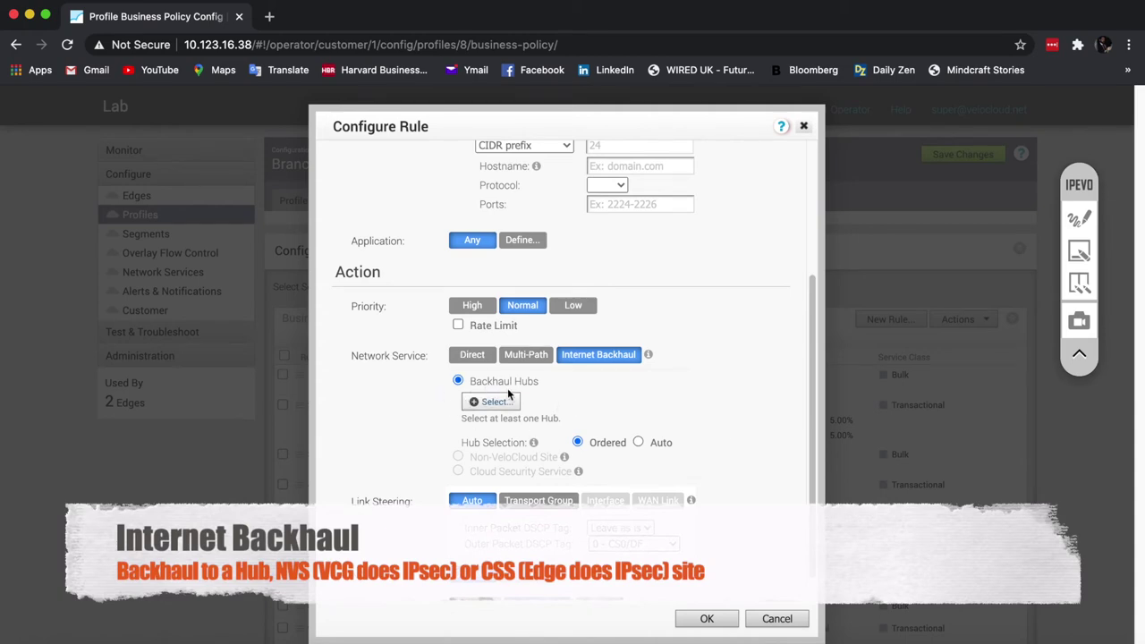
pyautogui.click(492, 402)
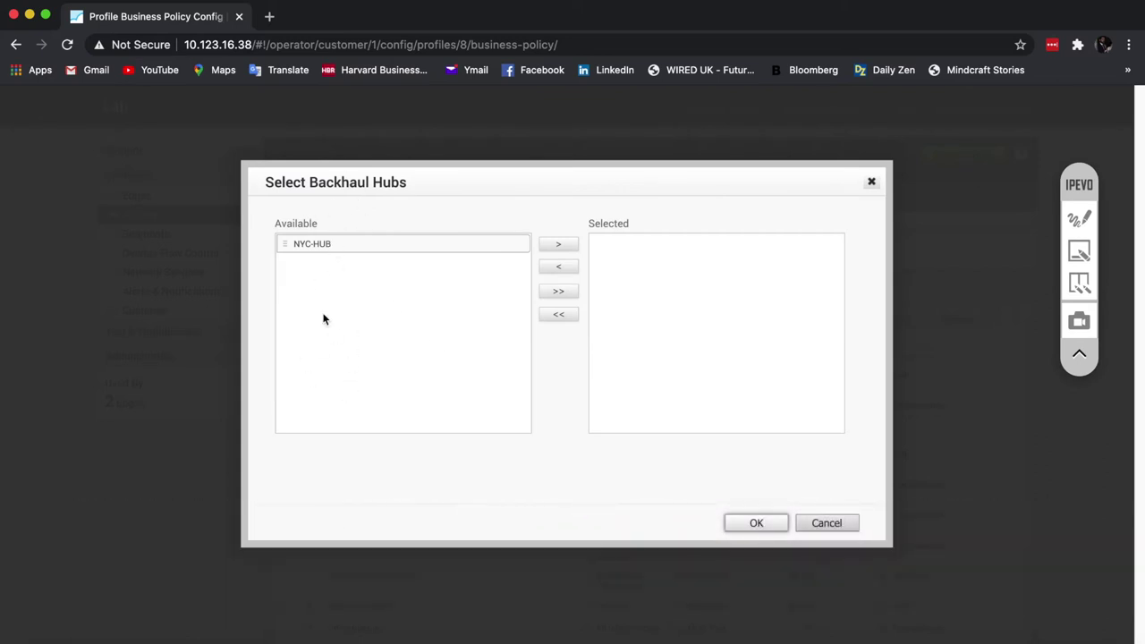
pyautogui.click(513, 246)
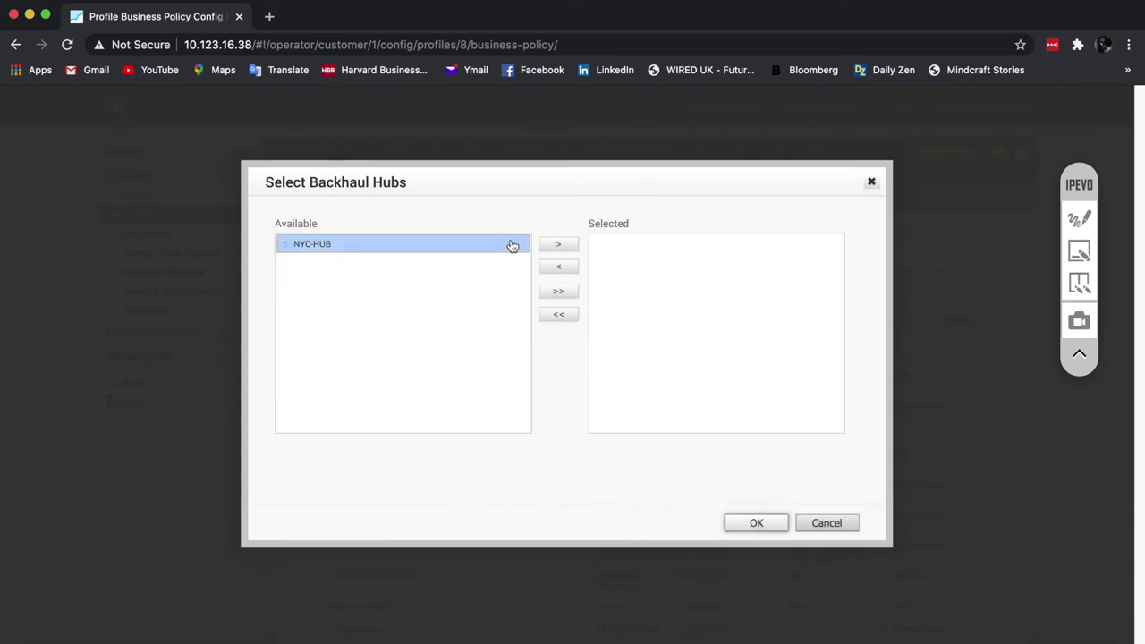
pyautogui.click(548, 247)
pyautogui.click(752, 522)
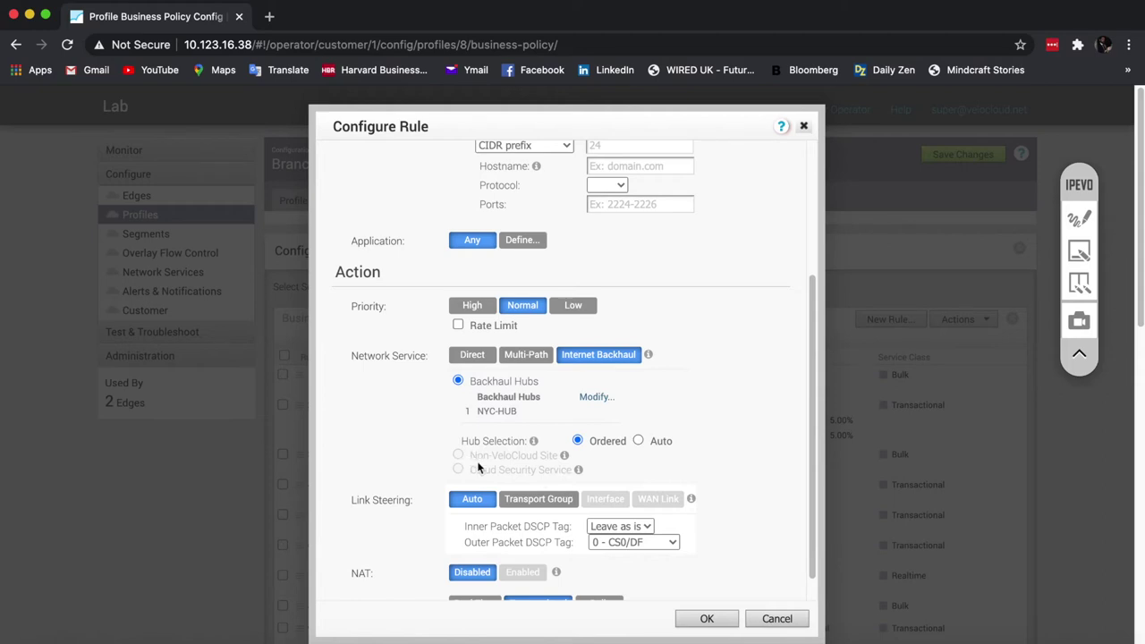
# Step: Read the Non-VeloCloud Site and WAN Link help, then close the Configure Rule window
pyautogui.moveTo(563, 461)
pyautogui.moveTo(692, 501)
pyautogui.click(807, 126)
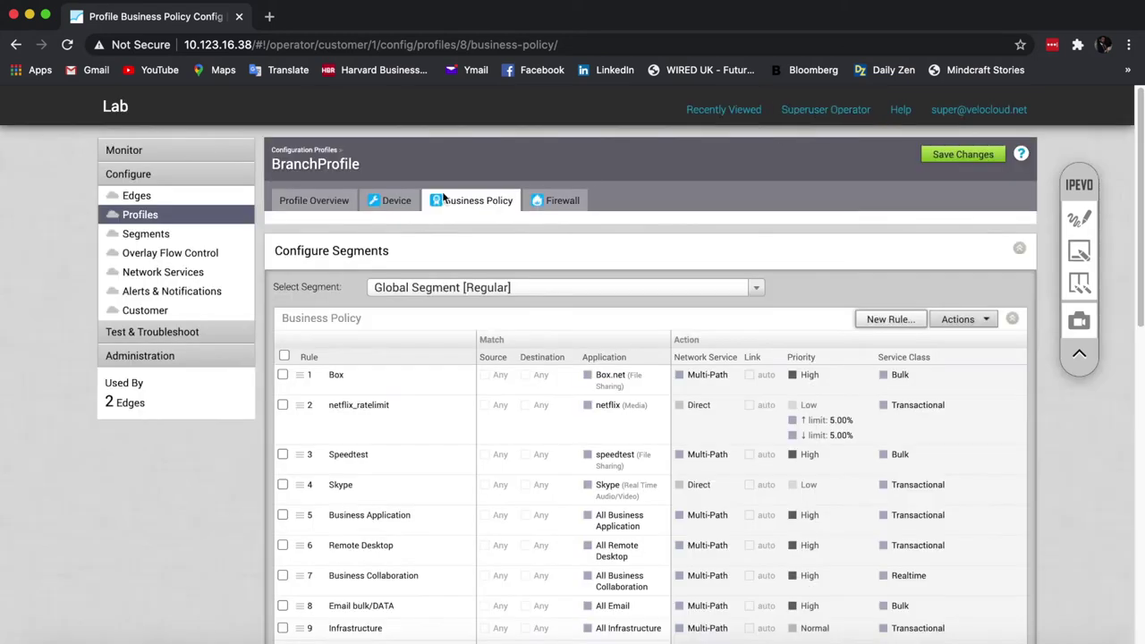
# Step: On the Denver edge's Device settings, begin adding a user-defined WAN overlay under WAN Settings
pyautogui.click(170, 198)
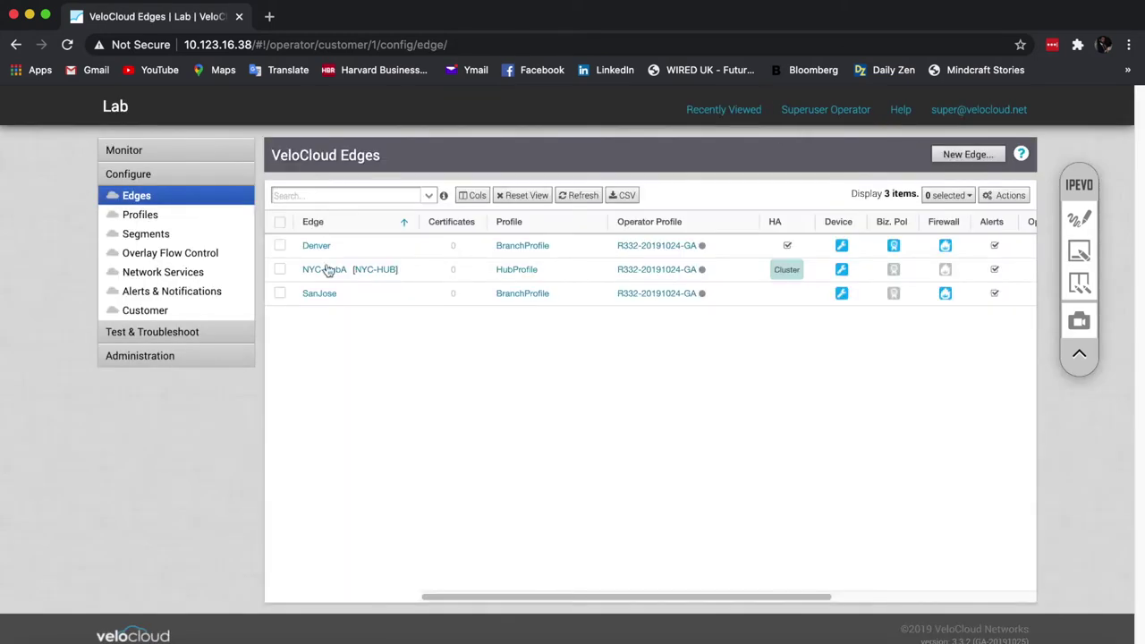
pyautogui.click(323, 246)
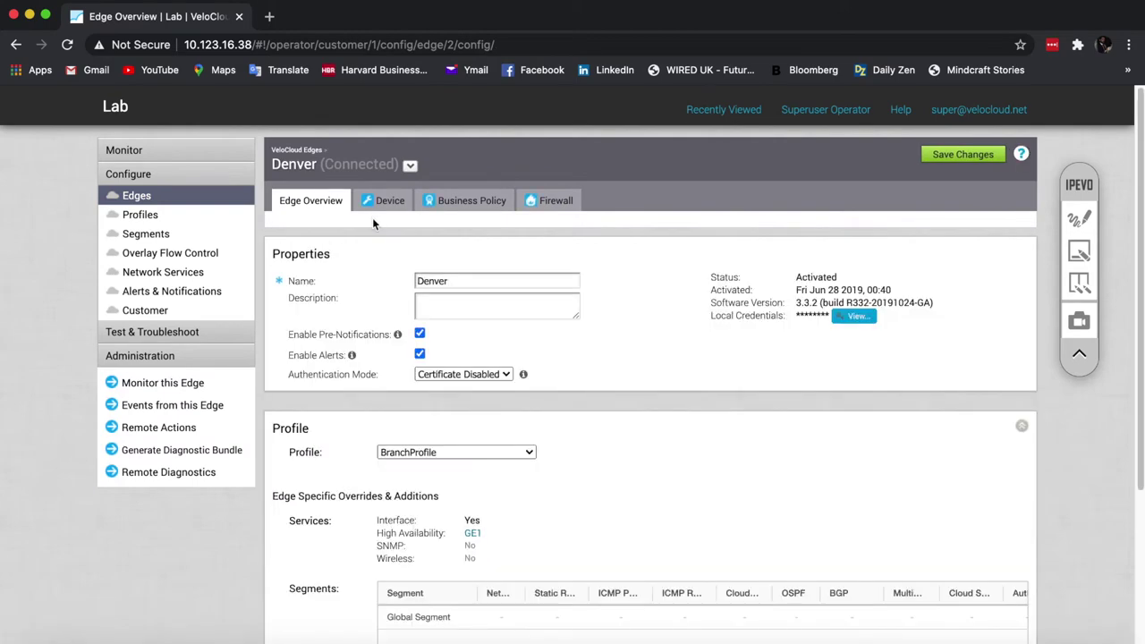
pyautogui.click(374, 204)
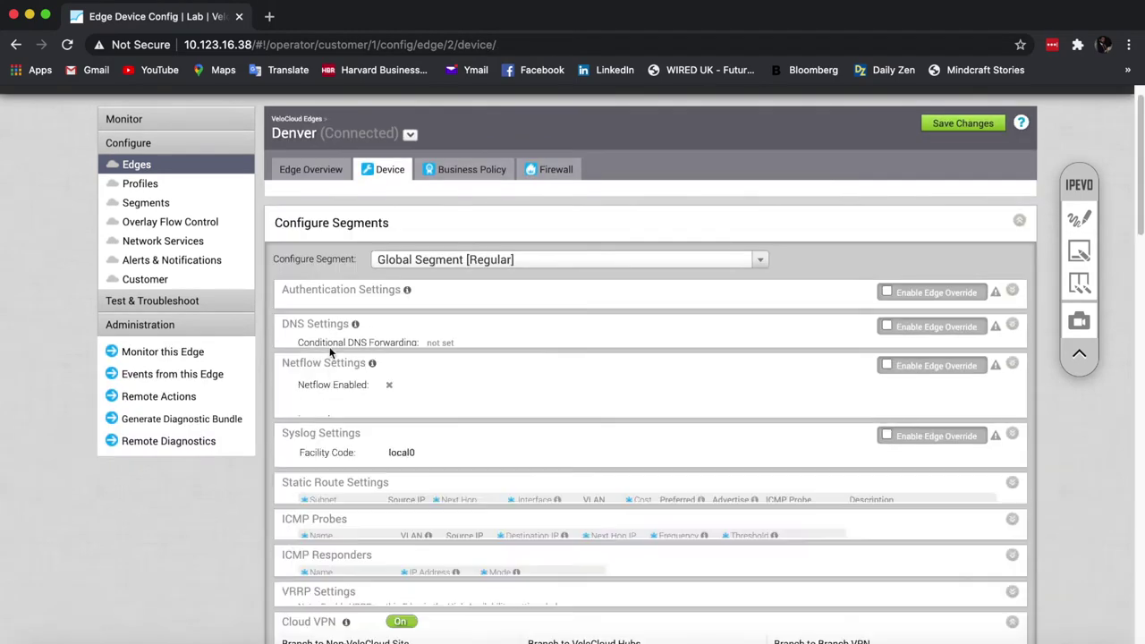
pyautogui.scroll(-10, 329, 348)
pyautogui.scroll(1, 329, 351)
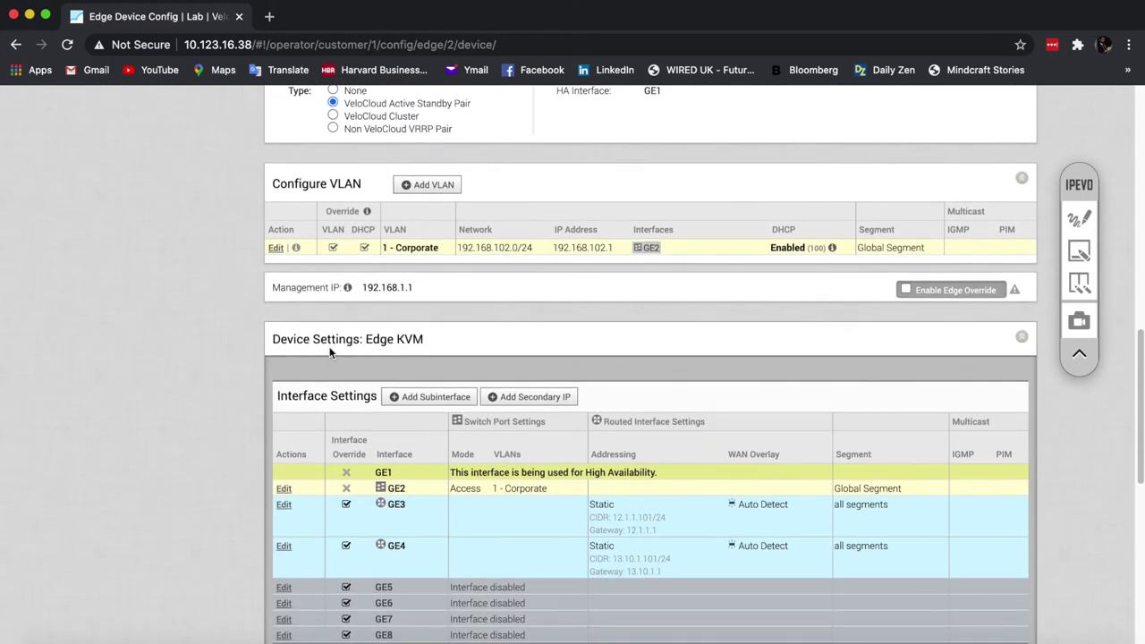
pyautogui.scroll(-6, 329, 352)
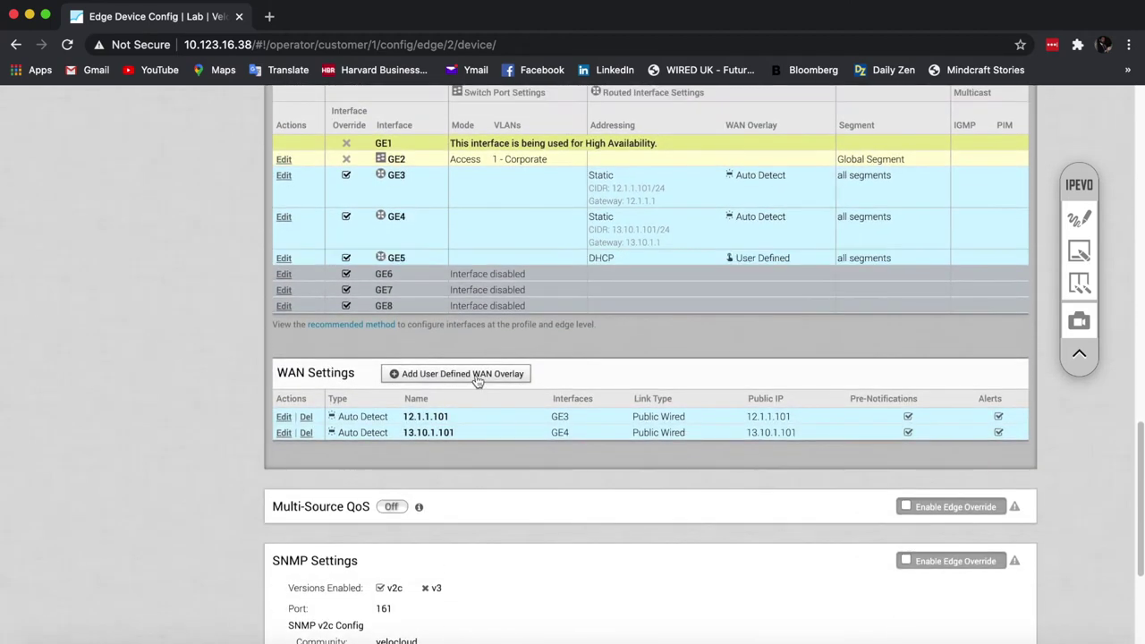
pyautogui.click(475, 376)
# Step: Make the new overlay a Private link on interface GE5 with SD-WAN Service Reachable checked
pyautogui.click(439, 264)
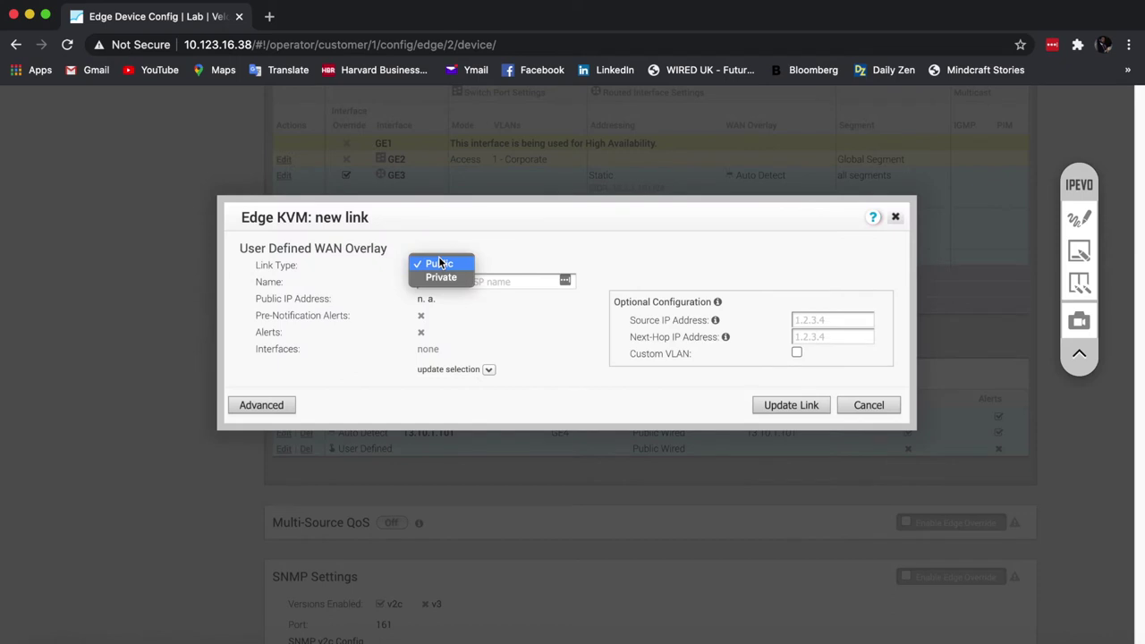
pyautogui.click(441, 278)
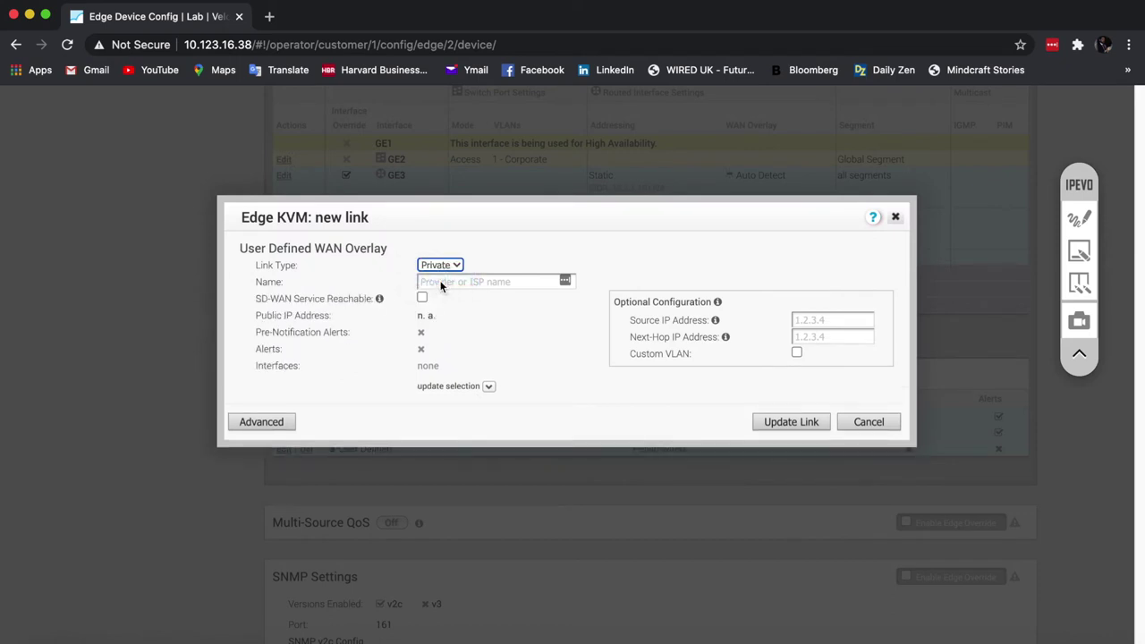
pyautogui.click(489, 388)
pyautogui.click(519, 303)
pyautogui.click(503, 244)
pyautogui.click(422, 298)
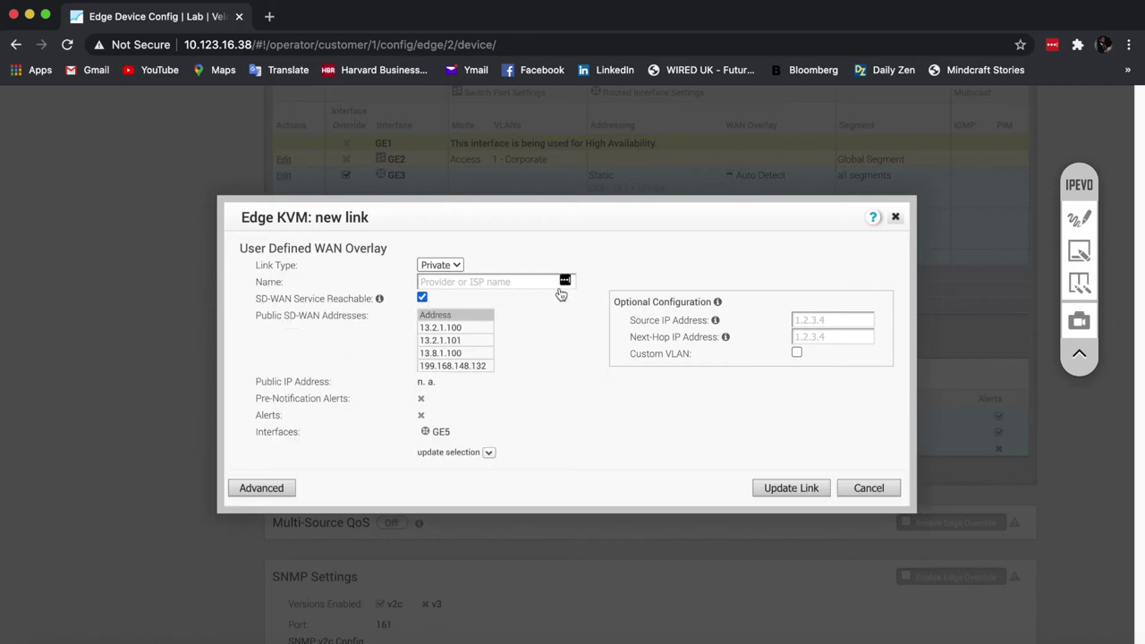